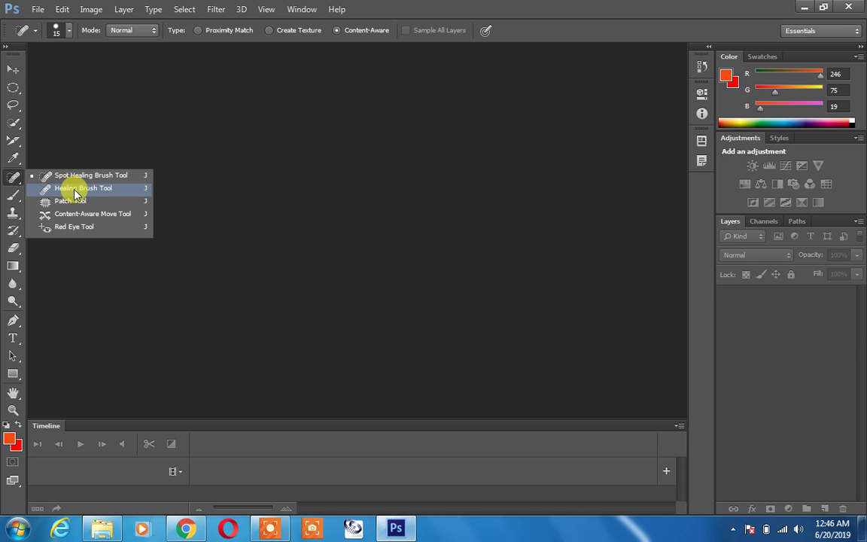
- Switch to Chrome and search Google Images for "pimple face"
{"action": "left_click", "coordinate": [79, 175]}
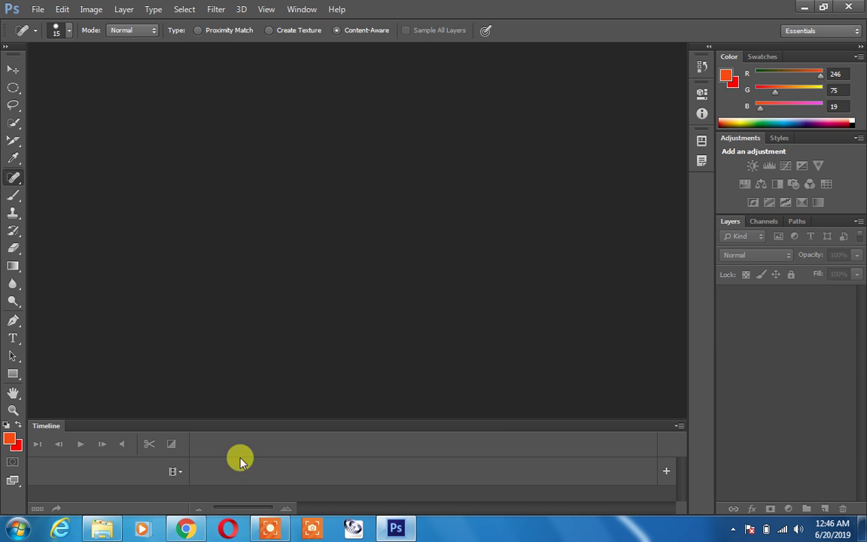
{"action": "left_click", "coordinate": [187, 529]}
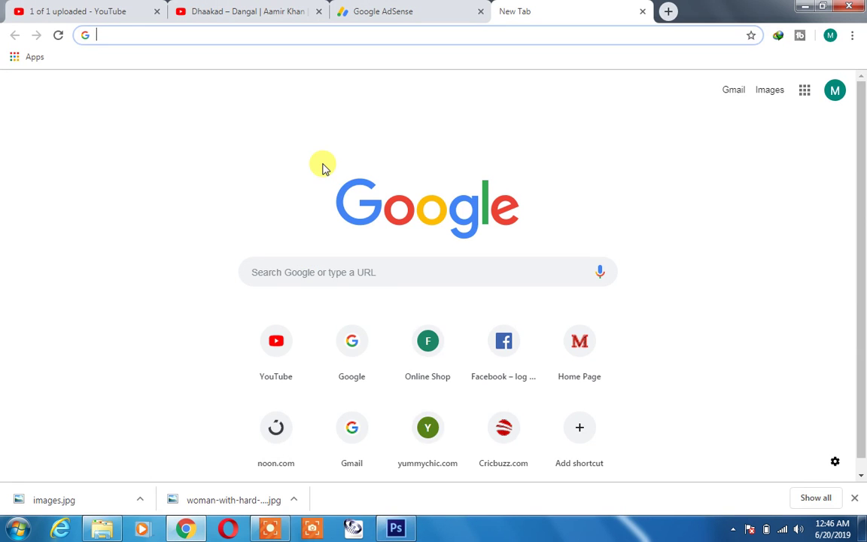
{"action": "type", "text": "pimple face"}
{"action": "key", "text": "Return"}
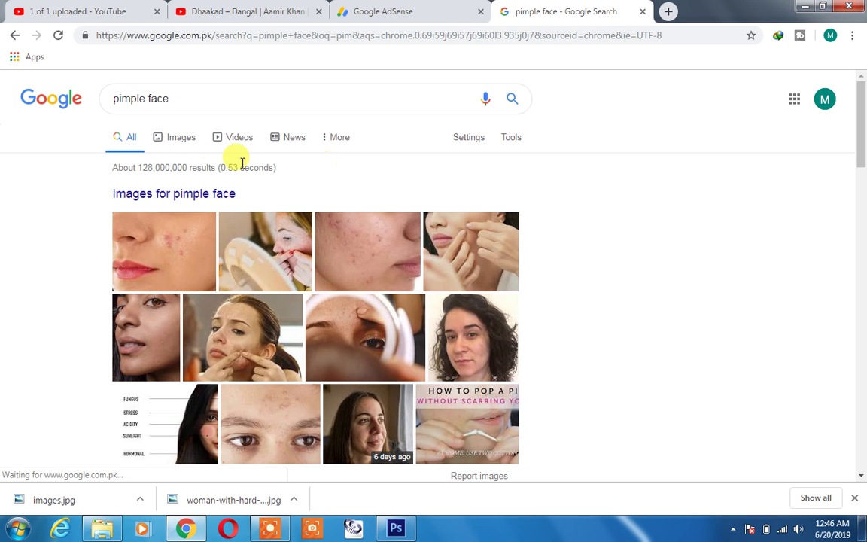
{"action": "left_click", "coordinate": [187, 138]}
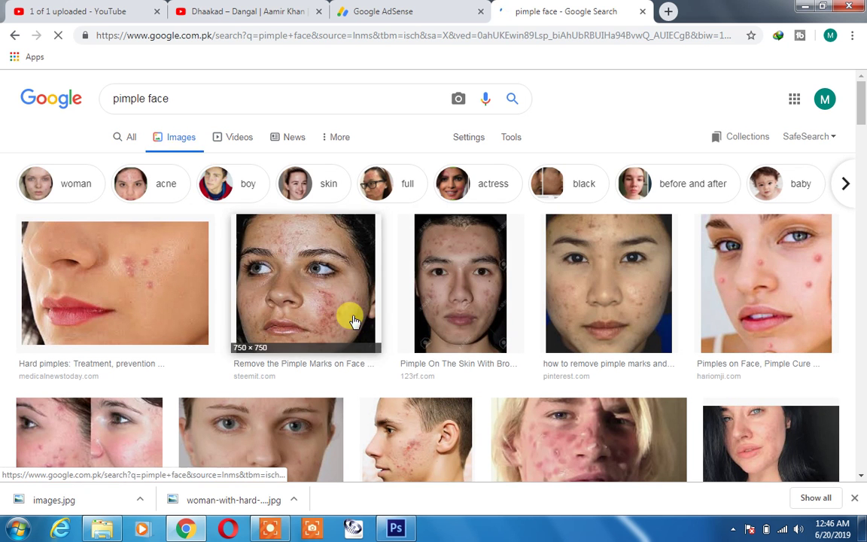
- Open the 750 × 750 "Remove the Pimple Marks on Face" image result and save it to the Desktop as a JPEG
{"action": "left_click", "coordinate": [342, 319]}
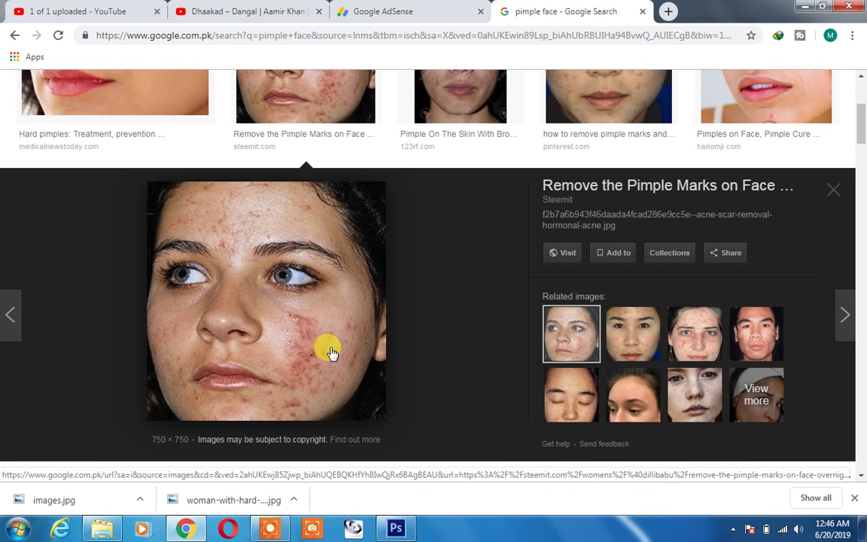
{"action": "scroll", "coordinate": [248, 286], "scroll_direction": "up", "scroll_amount": 3}
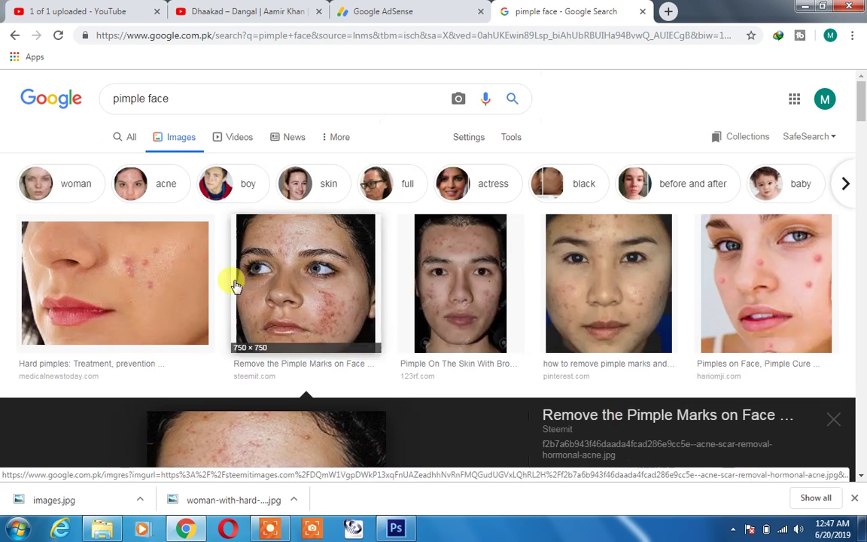
{"action": "scroll", "coordinate": [305, 325], "scroll_direction": "down", "scroll_amount": 2}
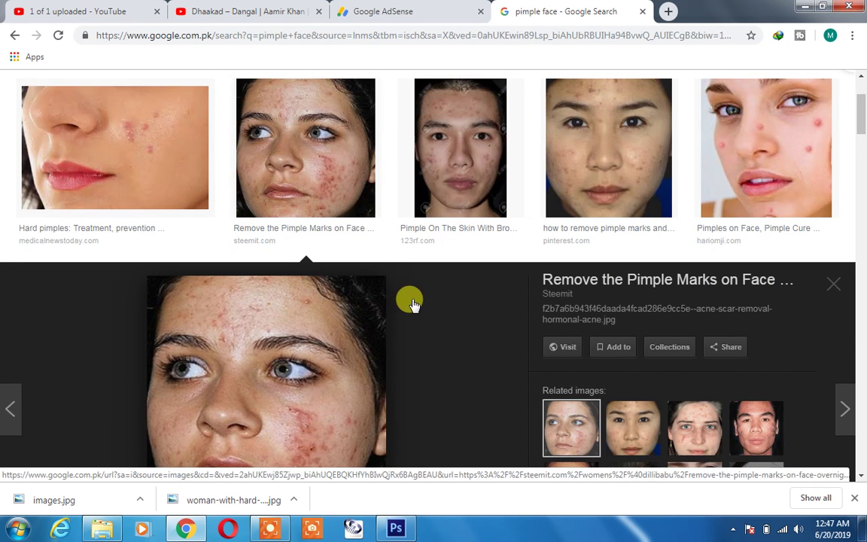
{"action": "scroll", "coordinate": [412, 303], "scroll_direction": "down", "scroll_amount": 2}
{"action": "right_click", "coordinate": [303, 304]}
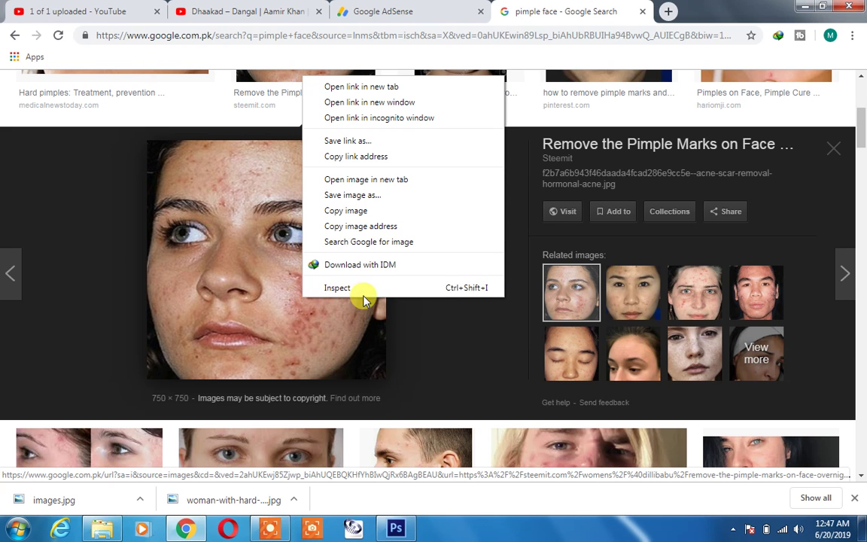
{"action": "left_click", "coordinate": [363, 195]}
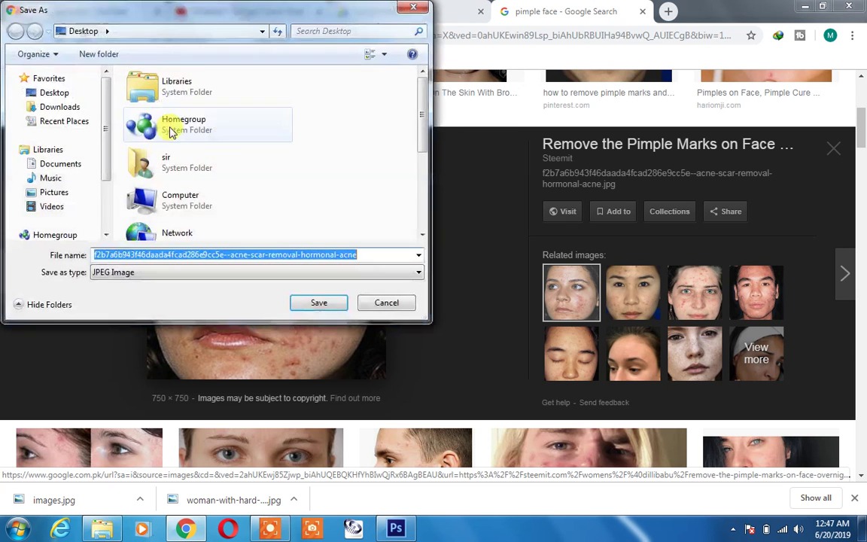
{"action": "left_click", "coordinate": [53, 92]}
{"action": "left_click", "coordinate": [334, 309]}
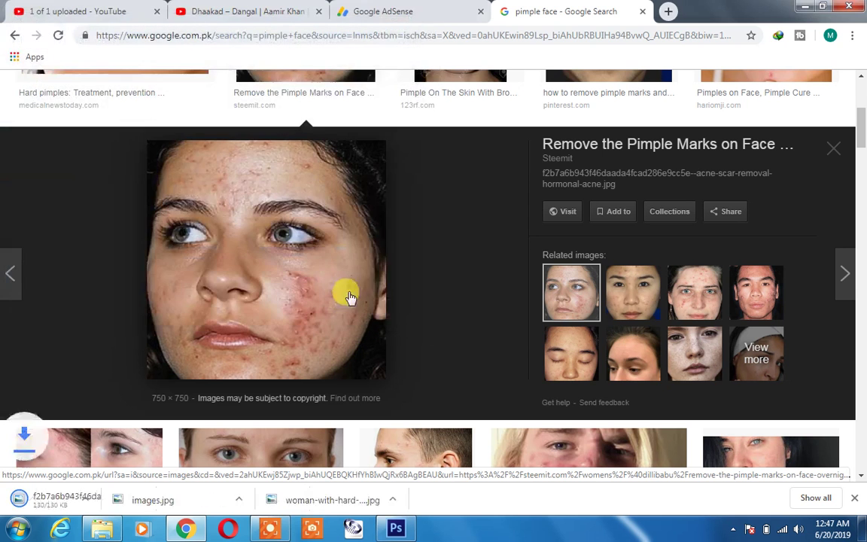
- Switch to Photoshop and open the downloaded acne-scar-removal face photo from the Desktop
{"action": "left_click", "coordinate": [397, 528]}
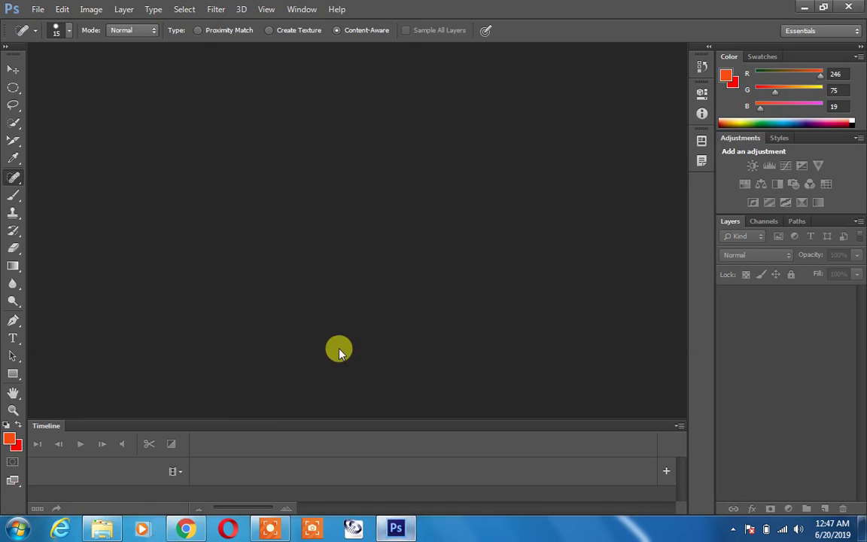
{"action": "double_click", "coordinate": [309, 194]}
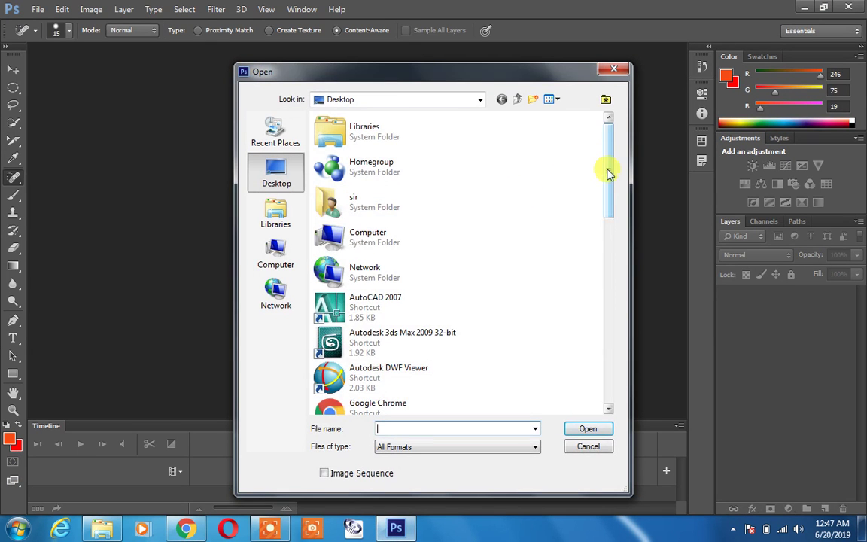
{"action": "left_click_drag", "start_coordinate": [606, 171], "coordinate": [606, 369]}
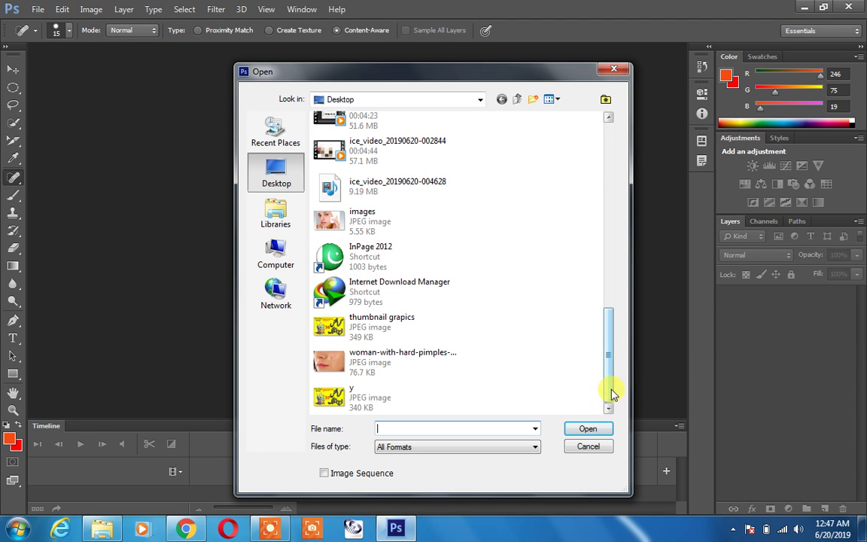
{"action": "left_click_drag", "start_coordinate": [611, 369], "coordinate": [612, 277]}
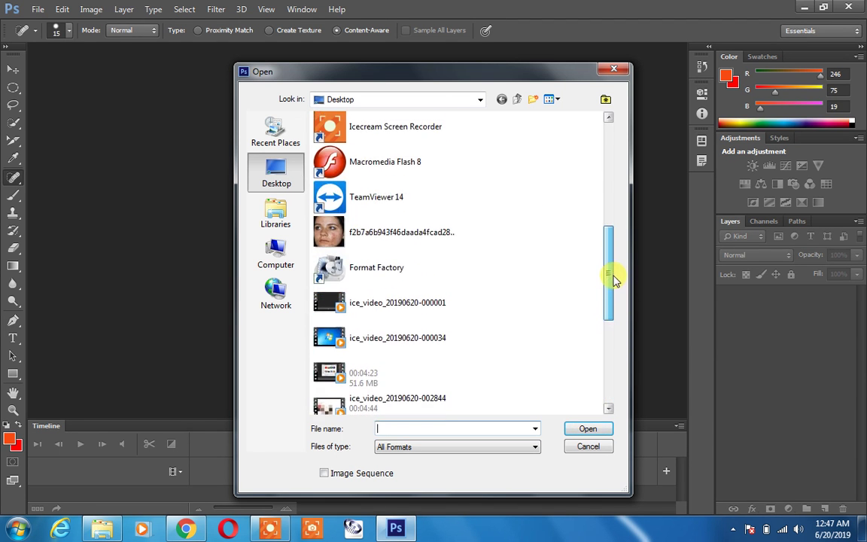
{"action": "double_click", "coordinate": [425, 248]}
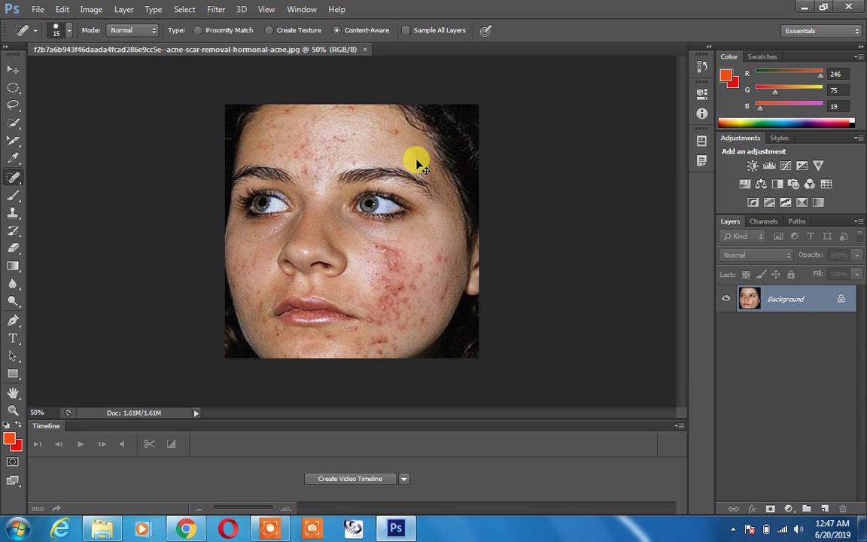
- Switch from the Spot Healing Brush to the Healing Brush tool for retouching the face
{"action": "key", "text": "ctrl+plus"}
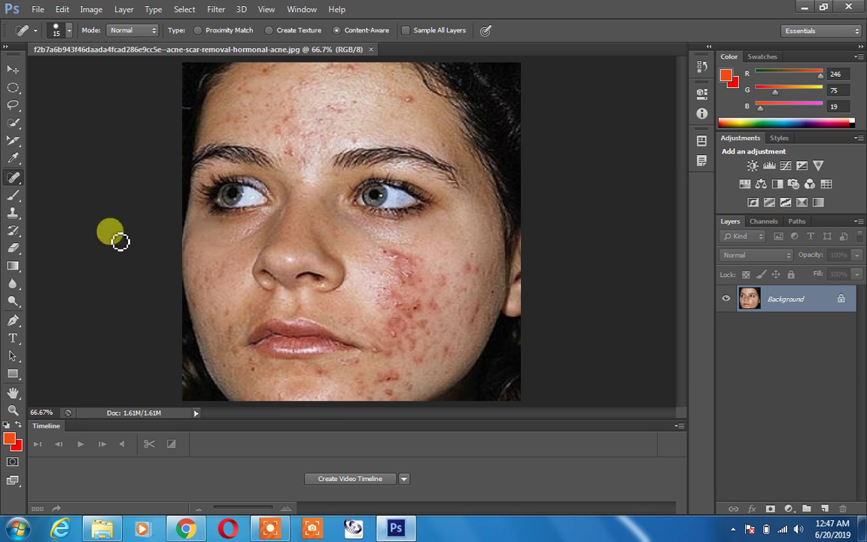
{"action": "right_click", "coordinate": [16, 182]}
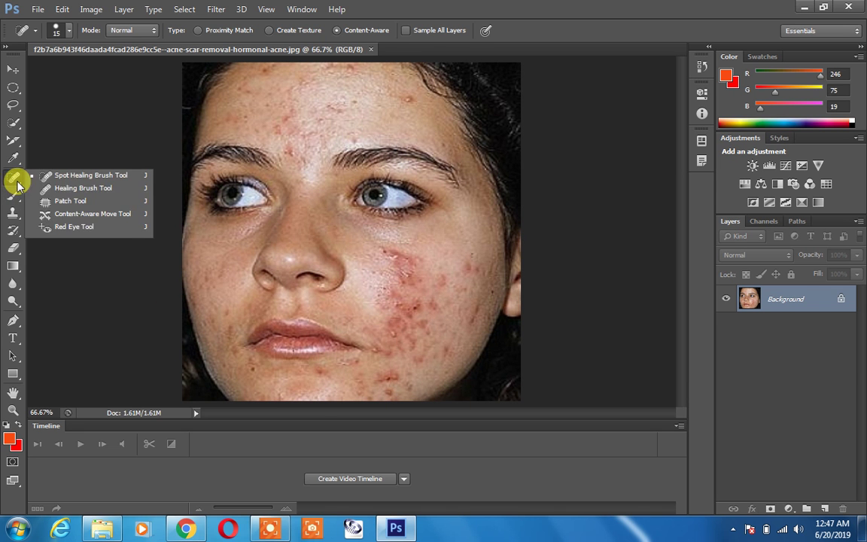
{"action": "left_click", "coordinate": [69, 191]}
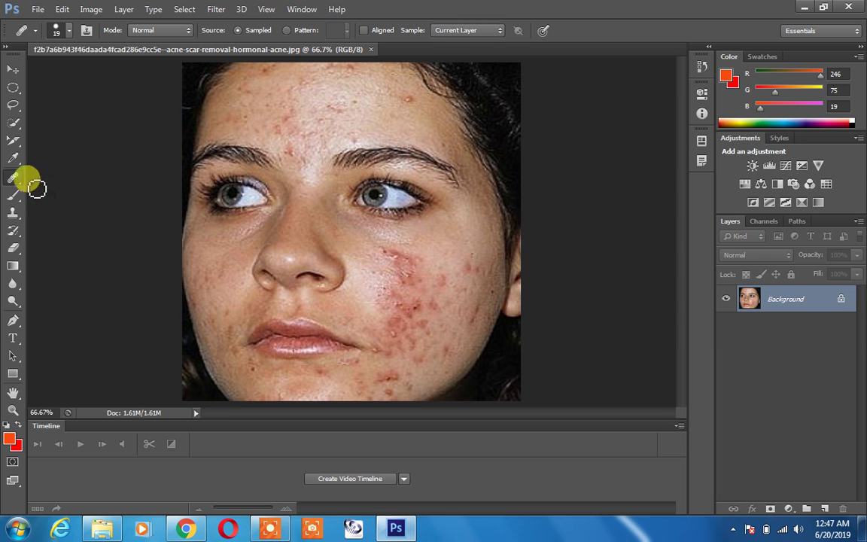
{"action": "right_click", "coordinate": [15, 175]}
{"action": "left_click", "coordinate": [76, 175]}
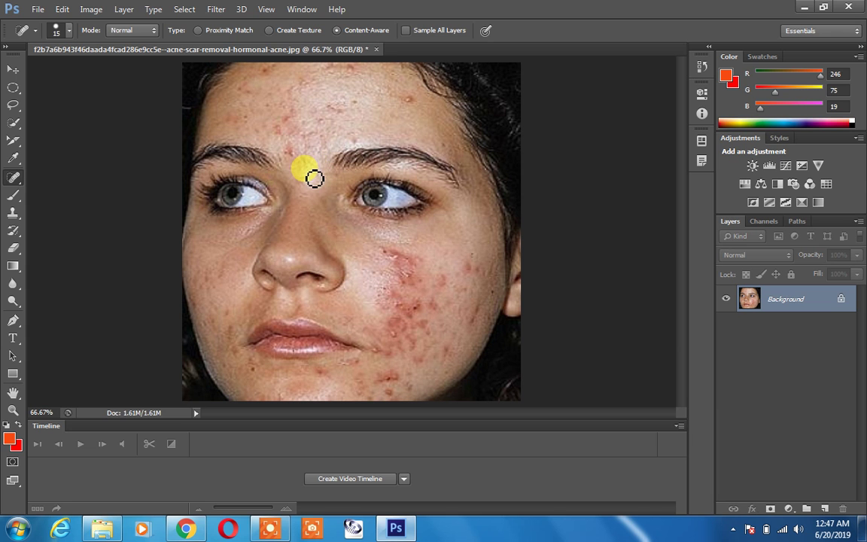
{"action": "right_click", "coordinate": [15, 189]}
{"action": "left_click", "coordinate": [75, 186]}
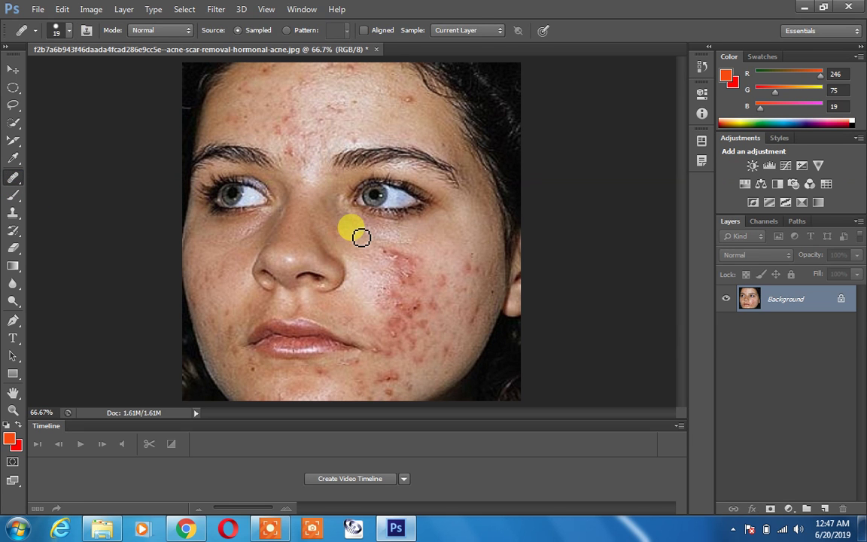
- Try to heal the red patch on the cheek with the Healing Brush without a sampled source point
{"action": "left_click", "coordinate": [395, 271]}
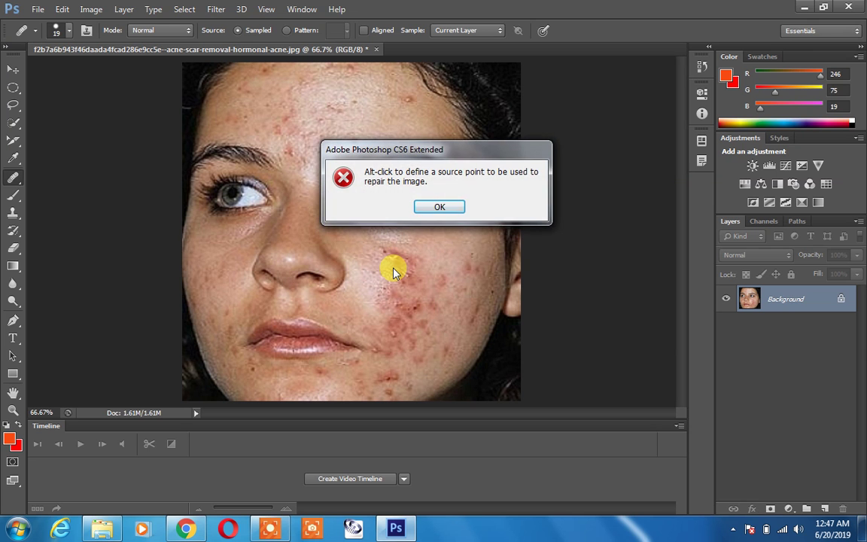
{"action": "left_click", "coordinate": [431, 207]}
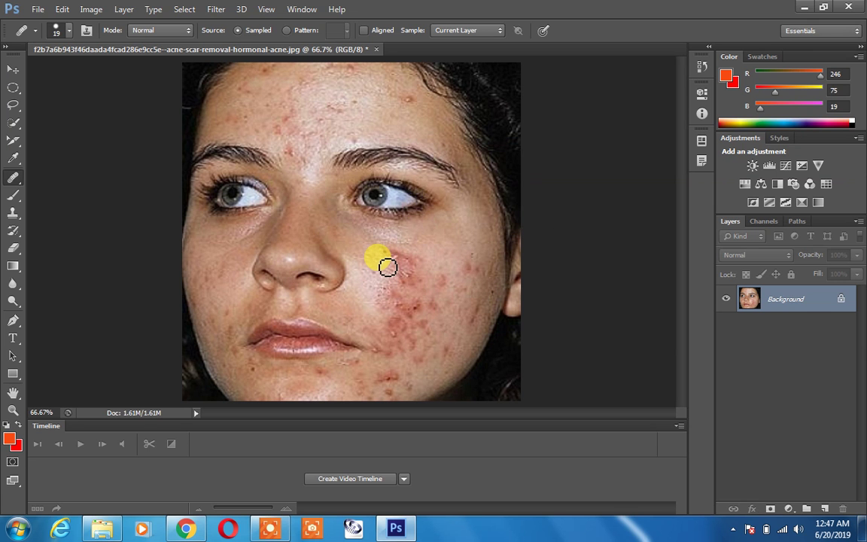
{"action": "left_click", "coordinate": [386, 268]}
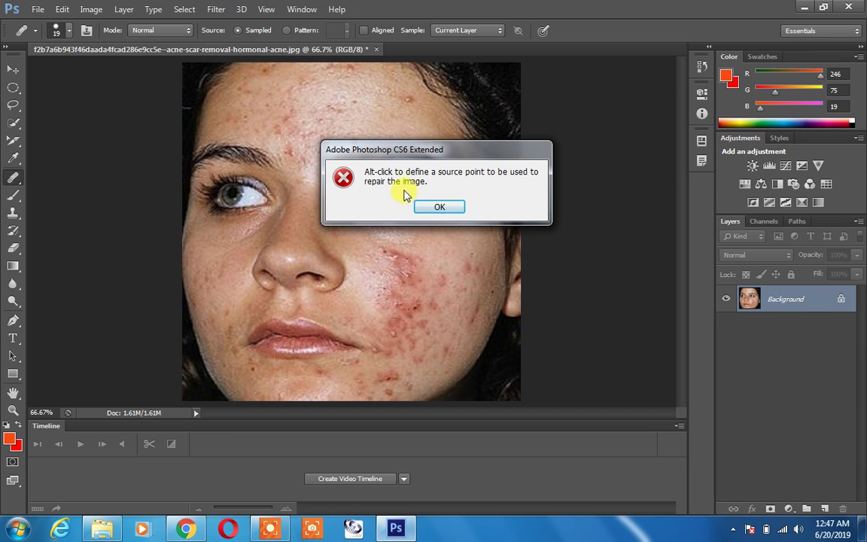
{"action": "left_click", "coordinate": [422, 211]}
{"action": "left_click", "coordinate": [423, 213]}
{"action": "left_click", "coordinate": [436, 207]}
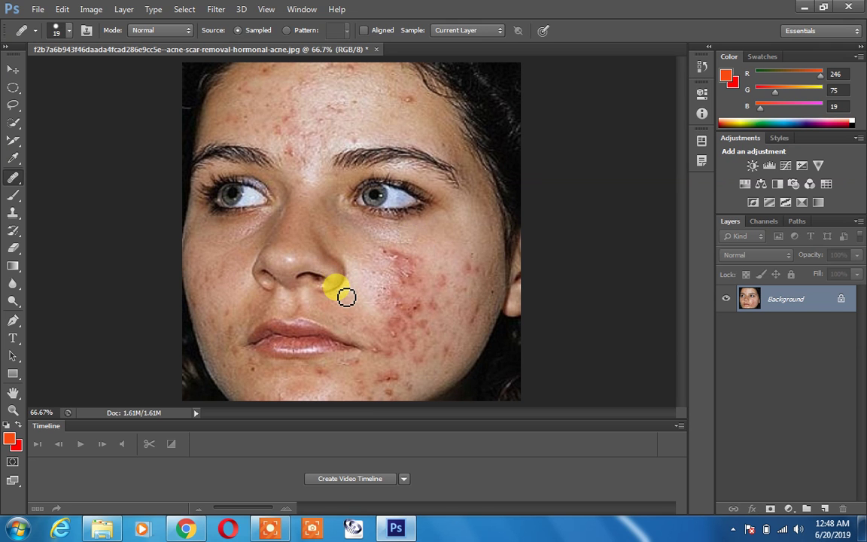
{"action": "key", "text": "alt+BackSpace"}
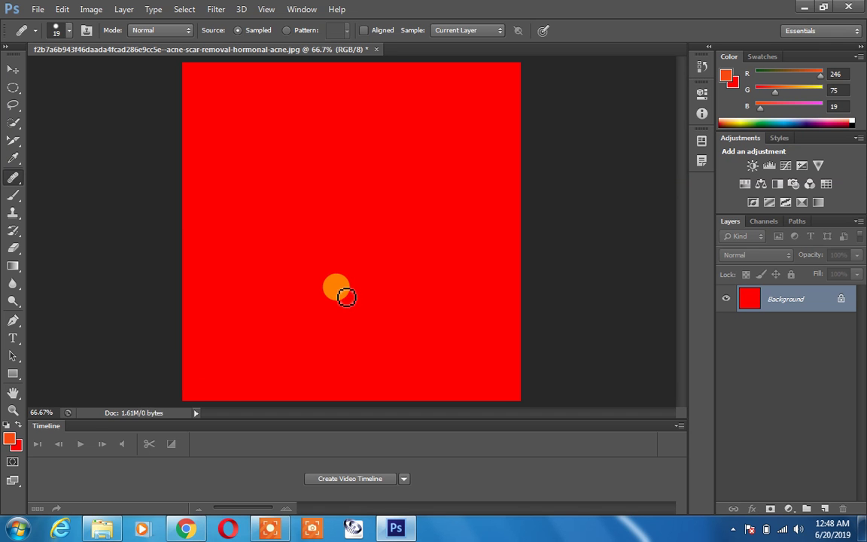
{"action": "key", "text": "ctrl+z"}
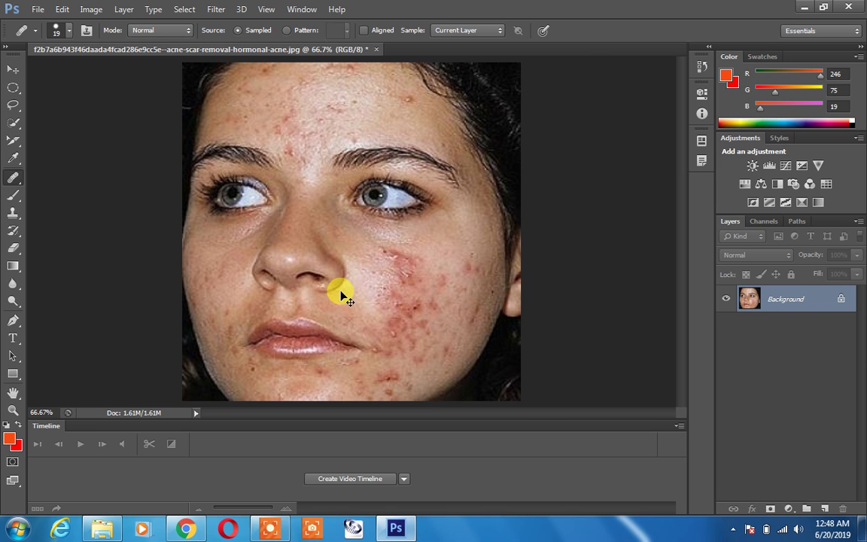
- Set the Healing Brush size to 55 px for working on the blemished cheek
{"action": "scroll", "coordinate": [341, 295], "scroll_direction": "up", "scroll_amount": 1}
{"action": "left_click_drag", "start_coordinate": [406, 268], "coordinate": [314, 207]}
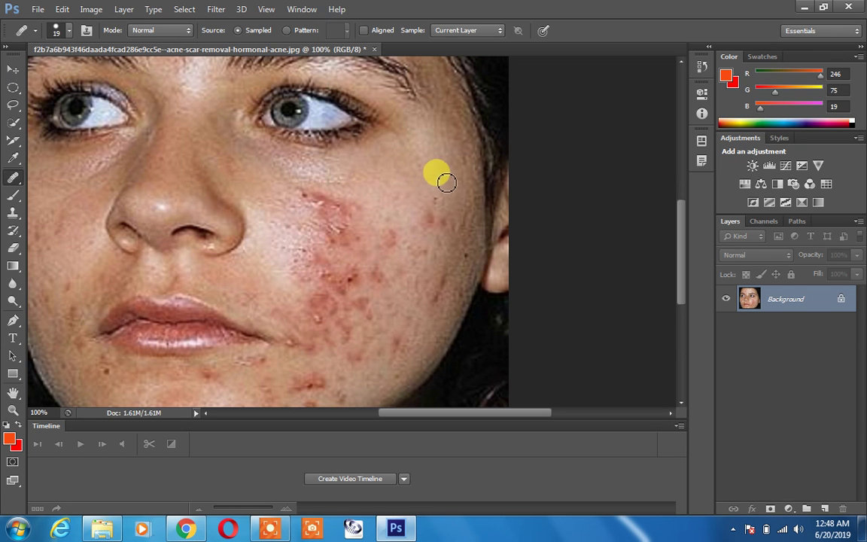
{"action": "right_click", "coordinate": [396, 181]}
{"action": "left_click", "coordinate": [446, 205]}
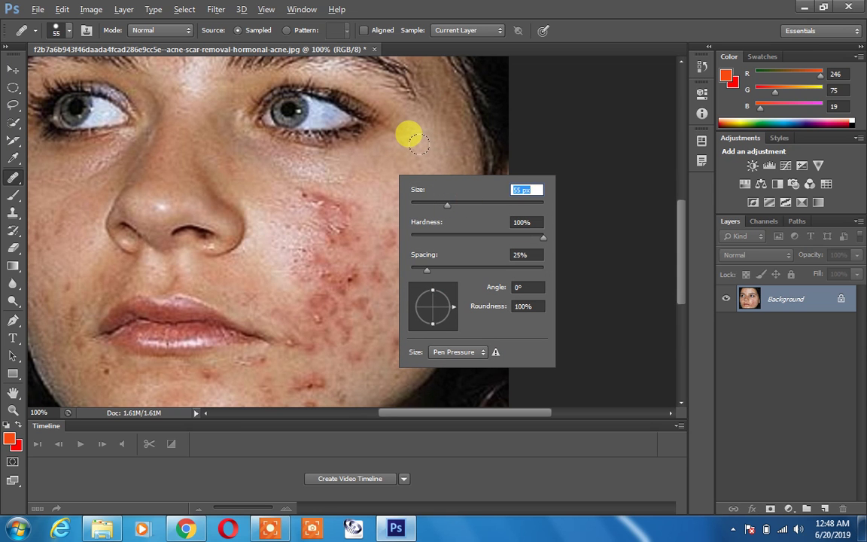
{"action": "left_click", "coordinate": [425, 154]}
- Try to use the Healing Brush on the clear skin beside the eye without a defined source point
{"action": "left_click", "coordinate": [426, 154]}
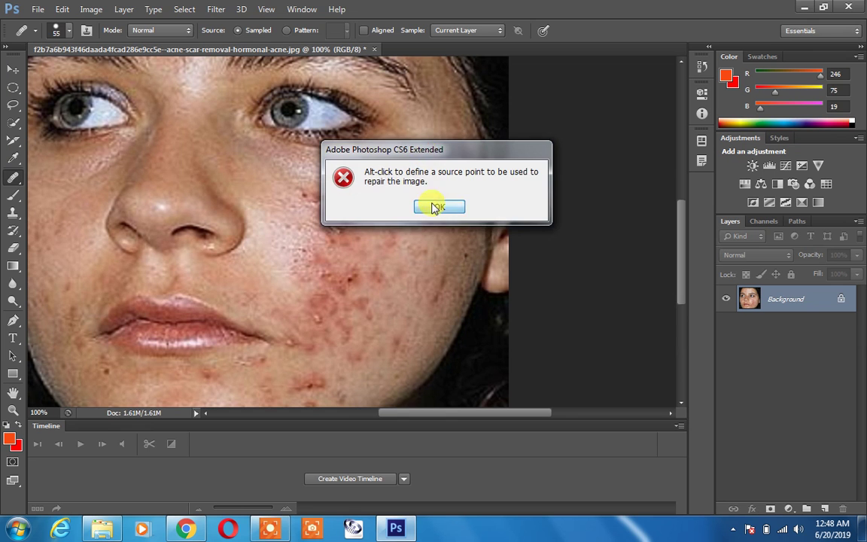
{"action": "left_click", "coordinate": [436, 207]}
{"action": "left_click", "coordinate": [410, 158]}
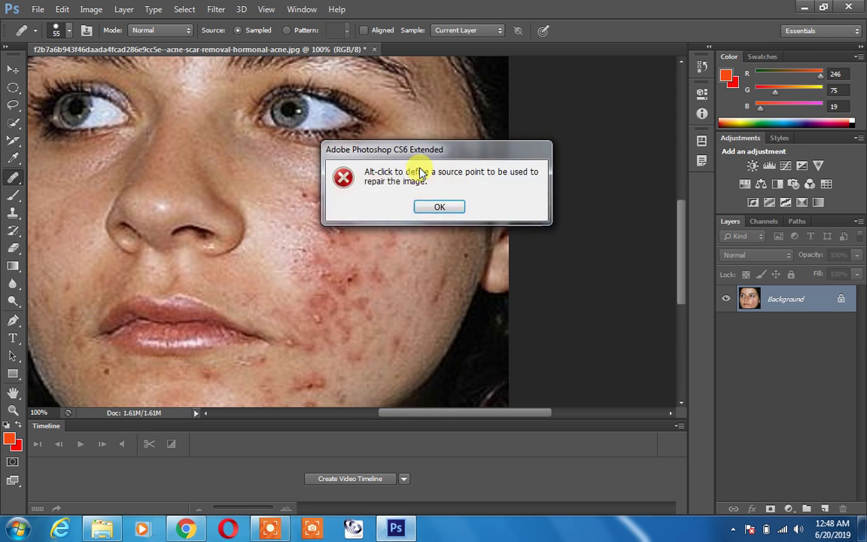
{"action": "key", "text": "Return"}
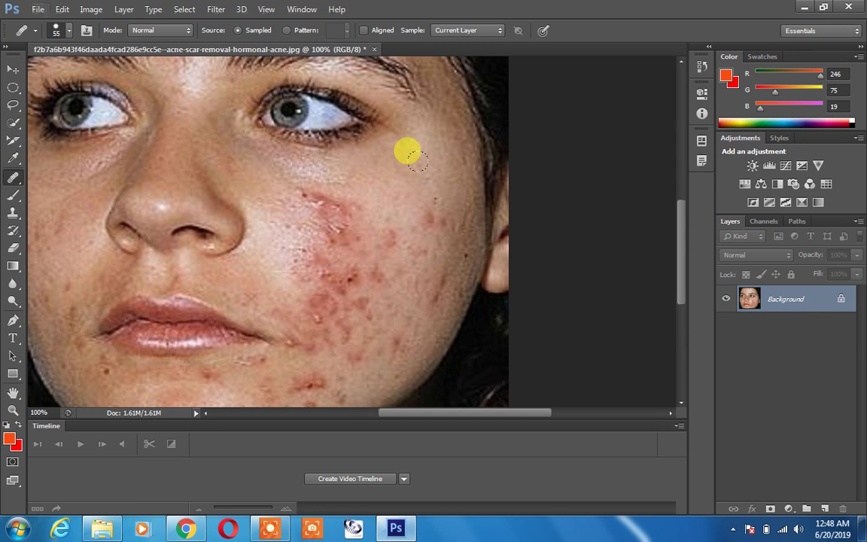
- Sample clear skin beside the eye and heal the red blemishes across the upper cheek and near the ear
{"action": "left_click", "coordinate": [414, 167], "text": "alt"}
{"action": "mouse_move", "coordinate": [334, 179]}
{"action": "left_mouse_down"}
{"action": "mouse_move", "coordinate": [301, 191]}
{"action": "mouse_move", "coordinate": [333, 206]}
{"action": "mouse_move", "coordinate": [309, 224]}
{"action": "mouse_move", "coordinate": [350, 225]}
{"action": "mouse_move", "coordinate": [365, 265]}
{"action": "mouse_move", "coordinate": [309, 292]}
{"action": "mouse_move", "coordinate": [367, 251]}
{"action": "left_mouse_up"}
{"action": "left_click", "coordinate": [442, 185], "text": "alt"}
{"action": "left_click_drag", "start_coordinate": [381, 208], "coordinate": [376, 235]}
{"action": "left_click", "coordinate": [418, 214]}
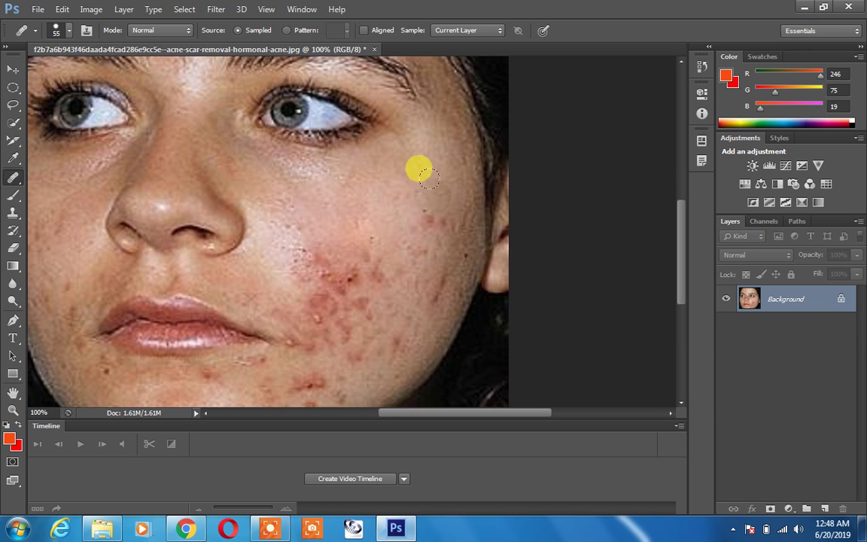
{"action": "left_click", "coordinate": [429, 200]}
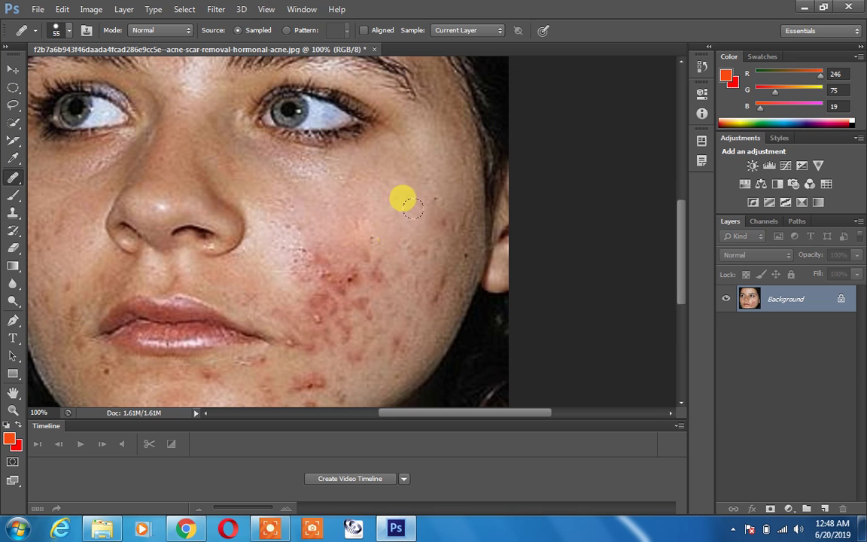
{"action": "left_click", "coordinate": [397, 251]}
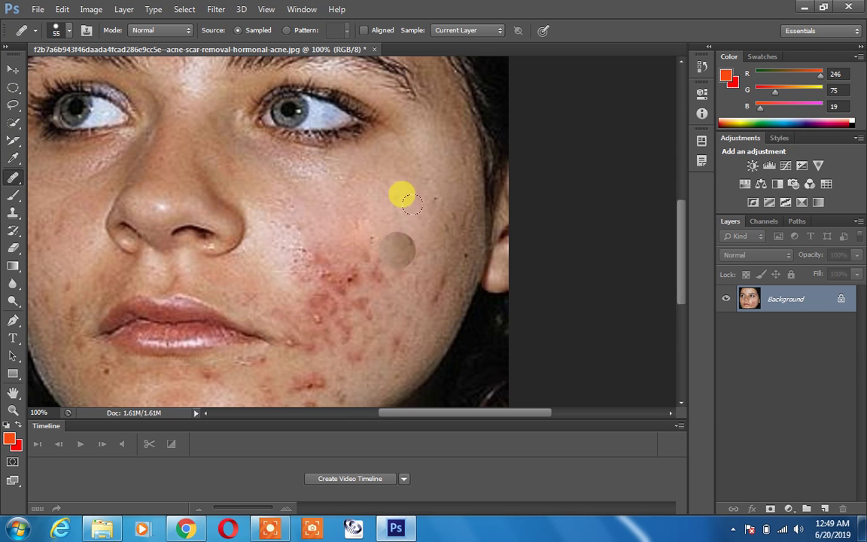
- Resample clear skin near the temple and heal the remaining spots across the middle of the cheek
{"action": "left_click", "coordinate": [452, 163], "text": "alt"}
{"action": "left_click", "coordinate": [428, 198]}
{"action": "left_click", "coordinate": [390, 270]}
{"action": "left_click", "coordinate": [396, 234]}
{"action": "left_click", "coordinate": [368, 251]}
{"action": "left_click", "coordinate": [343, 262]}
{"action": "left_click", "coordinate": [308, 249]}
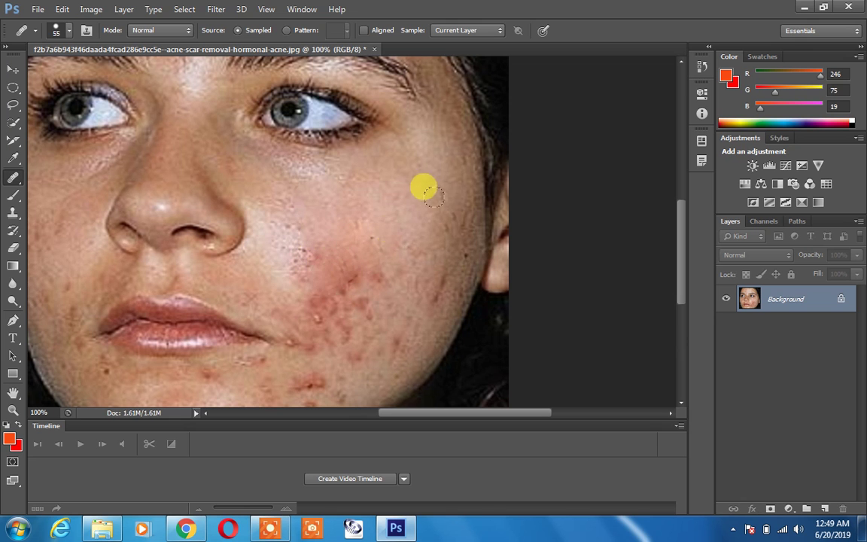
- Heal the red patch in the centre of the cheek with Healing Brush dabs
{"action": "left_click", "coordinate": [344, 288]}
{"action": "left_click", "coordinate": [359, 261]}
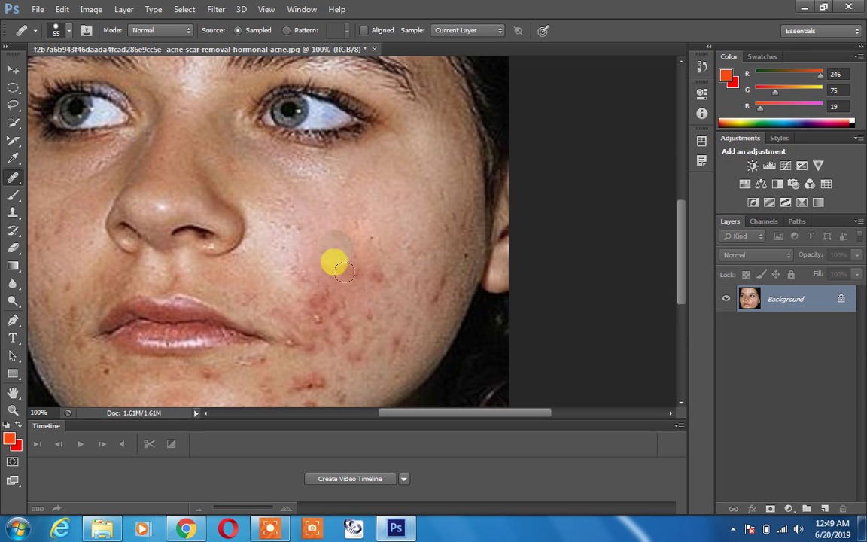
{"action": "left_click", "coordinate": [377, 230]}
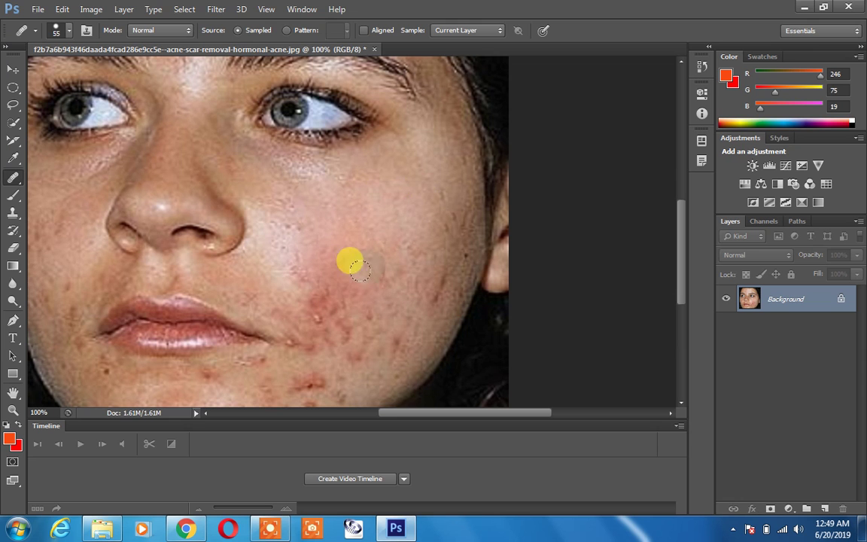
- Sample clear skin below the temple, heal the red cluster beside the mouth corner, and undo the last stroke
{"action": "left_click", "coordinate": [435, 169], "text": "alt"}
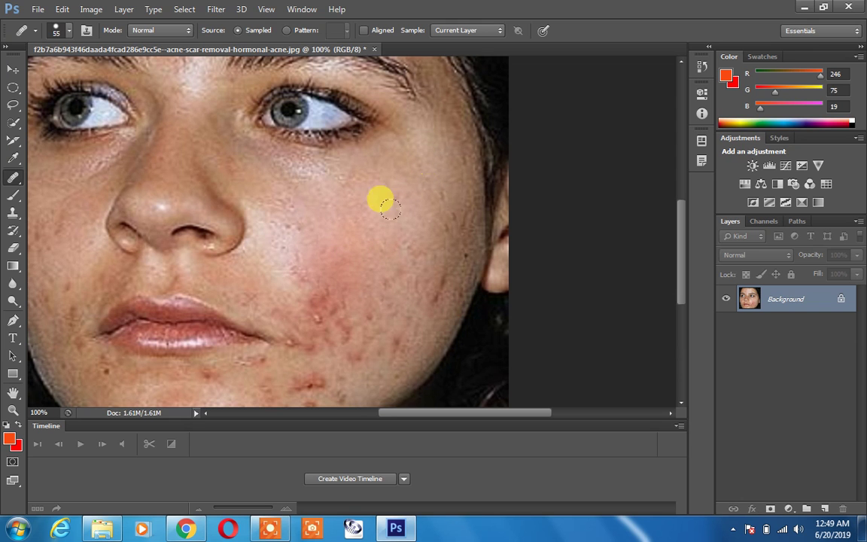
{"action": "left_click", "coordinate": [302, 305]}
{"action": "mouse_move", "coordinate": [305, 309]}
{"action": "left_mouse_down"}
{"action": "mouse_move", "coordinate": [341, 328]}
{"action": "mouse_move", "coordinate": [291, 296]}
{"action": "mouse_move", "coordinate": [329, 330]}
{"action": "left_mouse_up"}
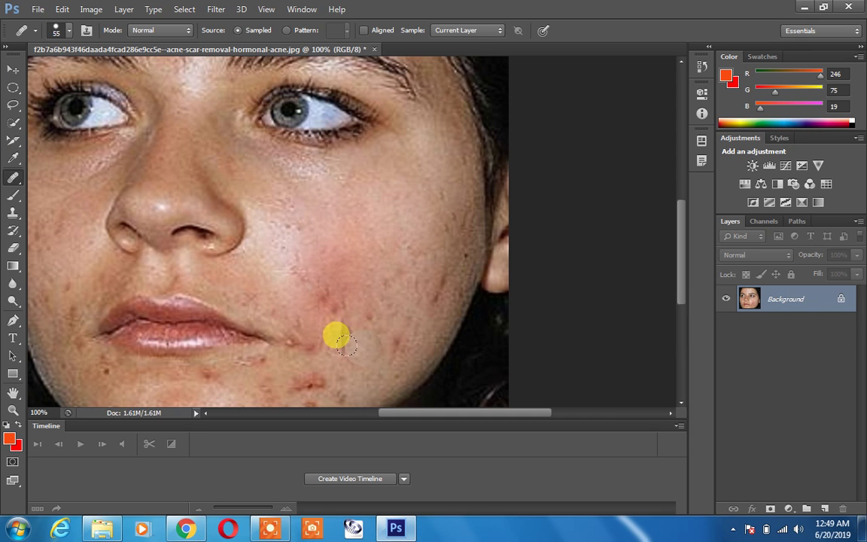
{"action": "key", "text": "ctrl+z"}
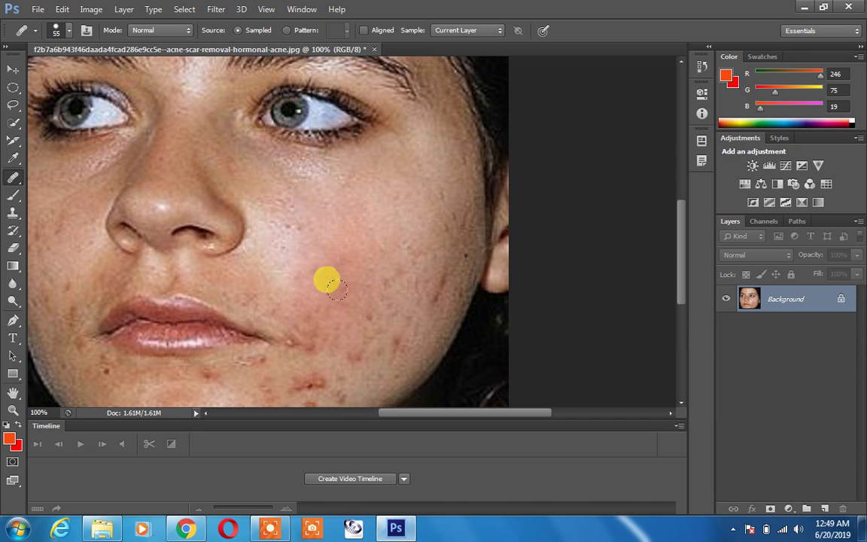
- Heal the leftover redness across the cheek and the small dark pores beside the nose
{"action": "left_click_drag", "start_coordinate": [331, 226], "coordinate": [294, 280]}
{"action": "mouse_move", "coordinate": [347, 250]}
{"action": "left_mouse_down"}
{"action": "mouse_move", "coordinate": [314, 287]}
{"action": "mouse_move", "coordinate": [380, 298]}
{"action": "mouse_move", "coordinate": [371, 264]}
{"action": "mouse_move", "coordinate": [401, 251]}
{"action": "mouse_move", "coordinate": [445, 284]}
{"action": "mouse_move", "coordinate": [434, 264]}
{"action": "mouse_move", "coordinate": [421, 285]}
{"action": "left_mouse_up"}
{"action": "left_click_drag", "start_coordinate": [279, 380], "coordinate": [285, 388]}
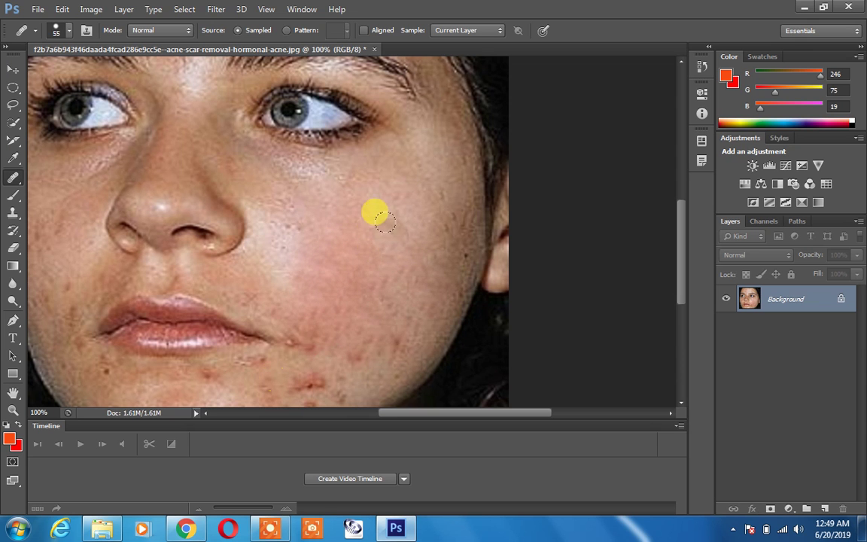
{"action": "left_click", "coordinate": [297, 244]}
{"action": "left_click", "coordinate": [348, 197]}
{"action": "left_click", "coordinate": [312, 235]}
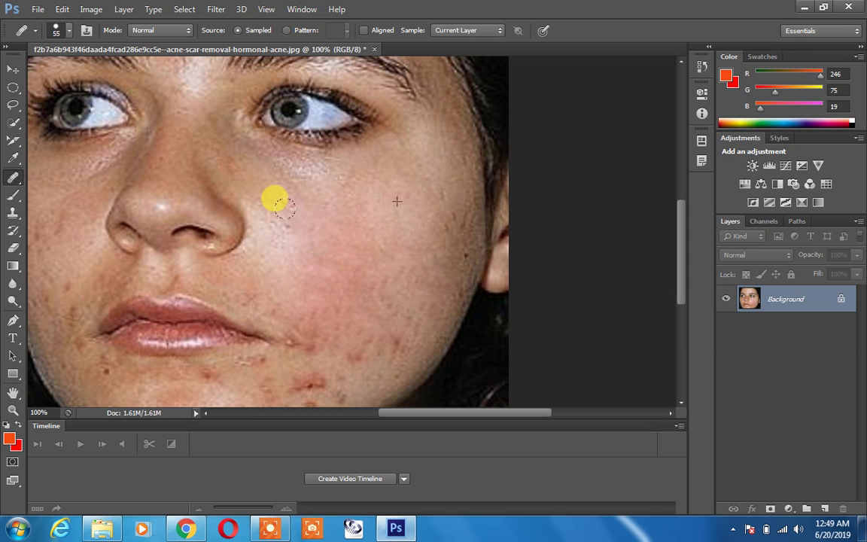
- Heal the red blemishes on the chin below the mouth corner and along the lower cheek and jaw
{"action": "left_click", "coordinate": [309, 345]}
{"action": "mouse_move", "coordinate": [260, 380]}
{"action": "left_mouse_down"}
{"action": "mouse_move", "coordinate": [228, 372]}
{"action": "mouse_move", "coordinate": [230, 391]}
{"action": "left_mouse_up"}
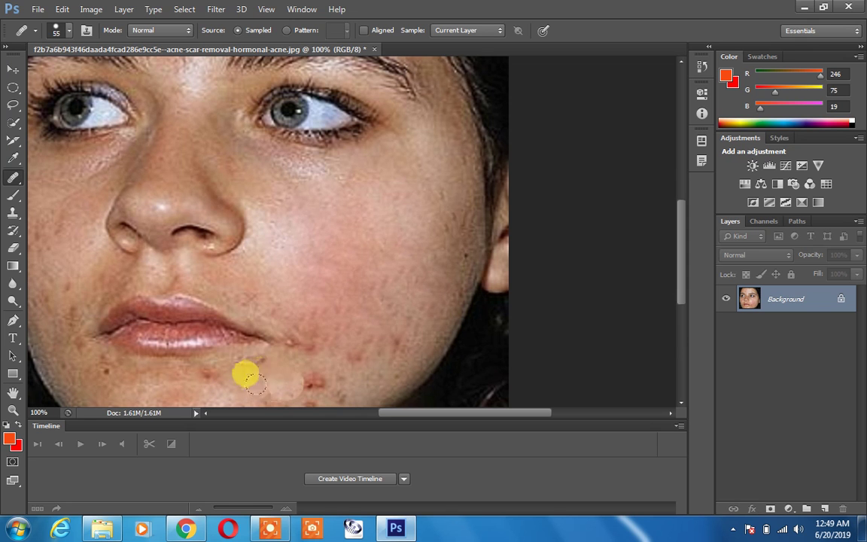
{"action": "left_click", "coordinate": [302, 379]}
{"action": "mouse_move", "coordinate": [300, 377]}
{"action": "left_mouse_down"}
{"action": "mouse_move", "coordinate": [272, 380]}
{"action": "mouse_move", "coordinate": [302, 388]}
{"action": "mouse_move", "coordinate": [397, 377]}
{"action": "mouse_move", "coordinate": [331, 385]}
{"action": "mouse_move", "coordinate": [306, 377]}
{"action": "mouse_move", "coordinate": [332, 368]}
{"action": "mouse_move", "coordinate": [347, 375]}
{"action": "mouse_move", "coordinate": [338, 346]}
{"action": "mouse_move", "coordinate": [363, 325]}
{"action": "mouse_move", "coordinate": [381, 349]}
{"action": "mouse_move", "coordinate": [390, 343]}
{"action": "mouse_move", "coordinate": [373, 313]}
{"action": "mouse_move", "coordinate": [348, 372]}
{"action": "mouse_move", "coordinate": [373, 343]}
{"action": "mouse_move", "coordinate": [382, 351]}
{"action": "mouse_move", "coordinate": [301, 337]}
{"action": "mouse_move", "coordinate": [299, 294]}
{"action": "mouse_move", "coordinate": [351, 304]}
{"action": "mouse_move", "coordinate": [382, 366]}
{"action": "left_mouse_up"}
{"action": "mouse_move", "coordinate": [312, 300]}
{"action": "left_mouse_down"}
{"action": "mouse_move", "coordinate": [290, 279]}
{"action": "mouse_move", "coordinate": [357, 332]}
{"action": "mouse_move", "coordinate": [334, 299]}
{"action": "mouse_move", "coordinate": [325, 255]}
{"action": "mouse_move", "coordinate": [389, 327]}
{"action": "mouse_move", "coordinate": [338, 225]}
{"action": "mouse_move", "coordinate": [362, 290]}
{"action": "mouse_move", "coordinate": [324, 386]}
{"action": "mouse_move", "coordinate": [290, 355]}
{"action": "mouse_move", "coordinate": [264, 272]}
{"action": "mouse_move", "coordinate": [275, 268]}
{"action": "mouse_move", "coordinate": [405, 347]}
{"action": "mouse_move", "coordinate": [317, 354]}
{"action": "mouse_move", "coordinate": [385, 416]}
{"action": "left_mouse_up"}
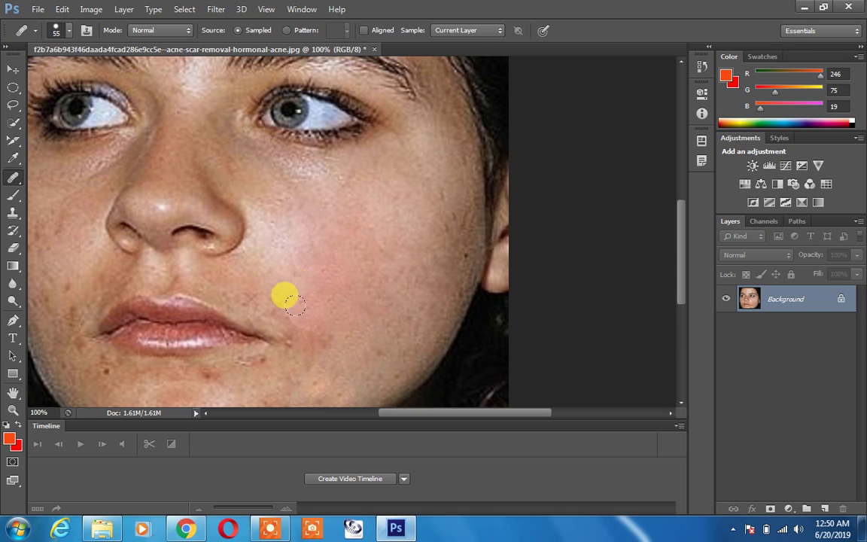
- Heal the remaining spots near the mouth corner, on the chin and on the opposite cheek
{"action": "left_click", "coordinate": [347, 298]}
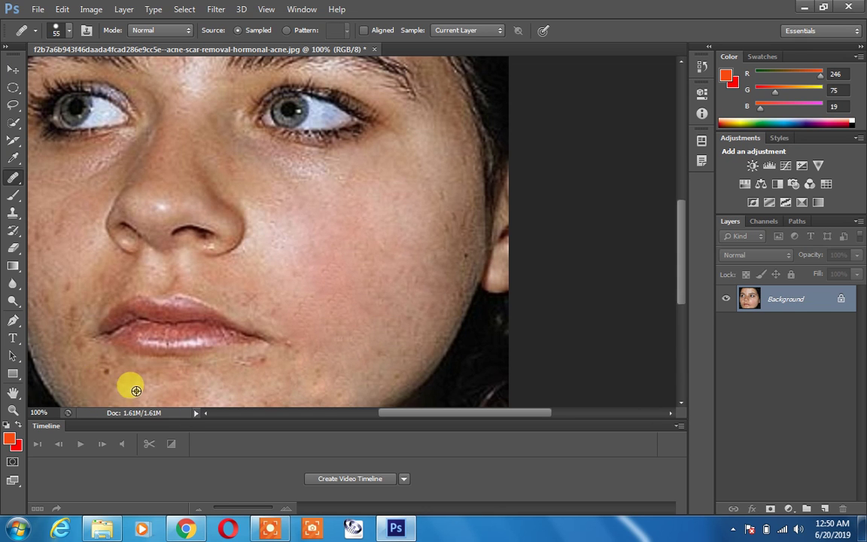
{"action": "left_click", "coordinate": [66, 301]}
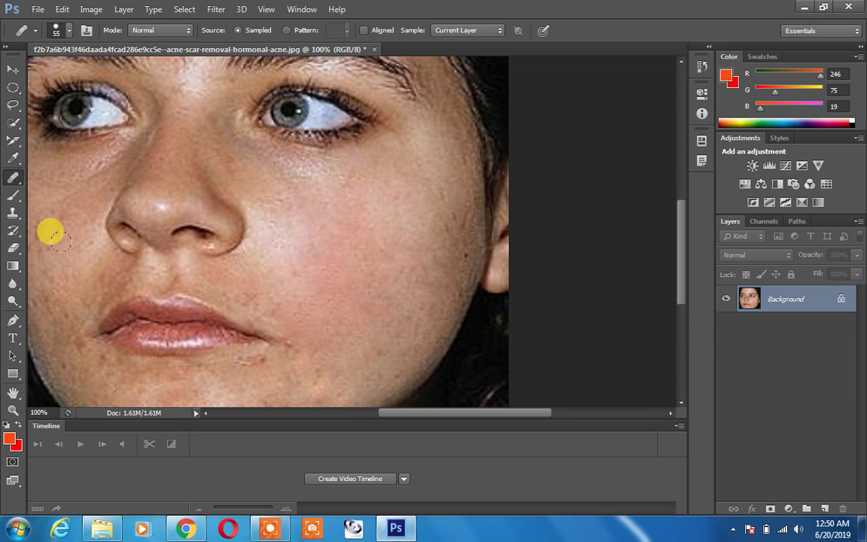
{"action": "left_click", "coordinate": [435, 328]}
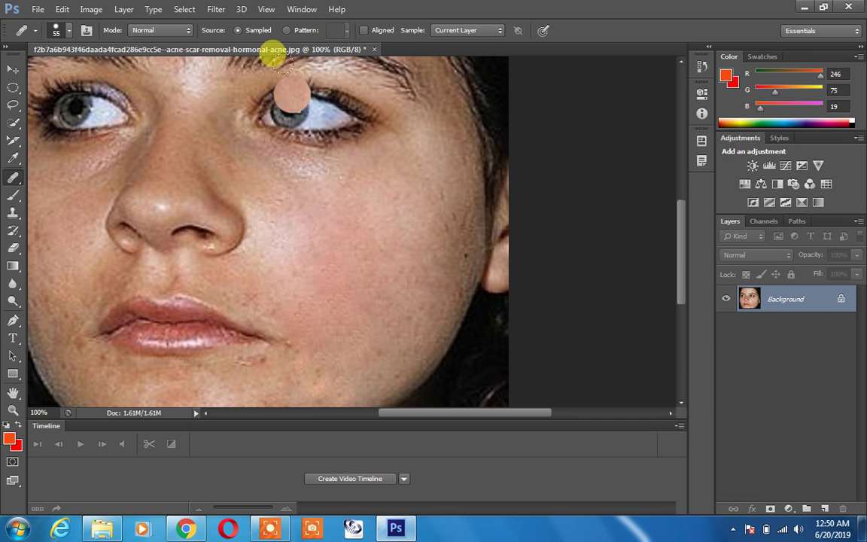
- Float the document window, open the original acne photo from the desktop for comparison, and switch back to Photoshop
{"action": "left_click_drag", "start_coordinate": [299, 53], "coordinate": [435, 128]}
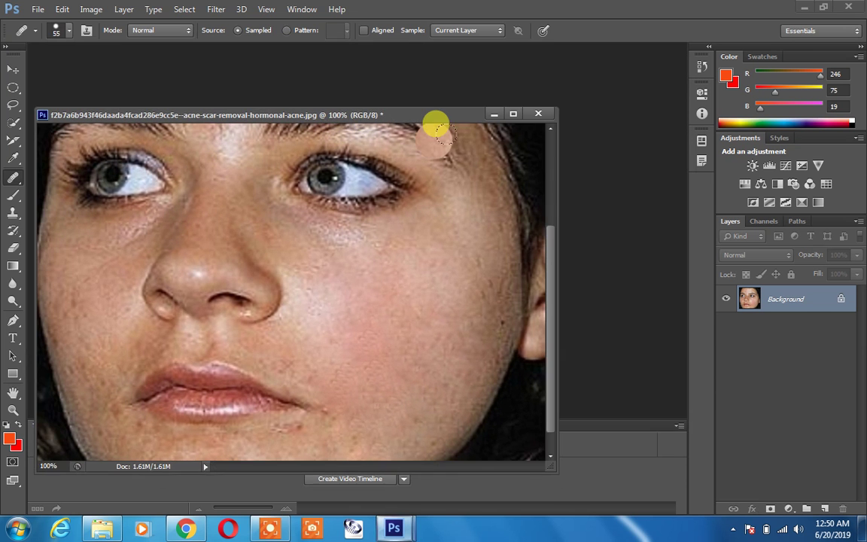
{"action": "key", "text": "super+d"}
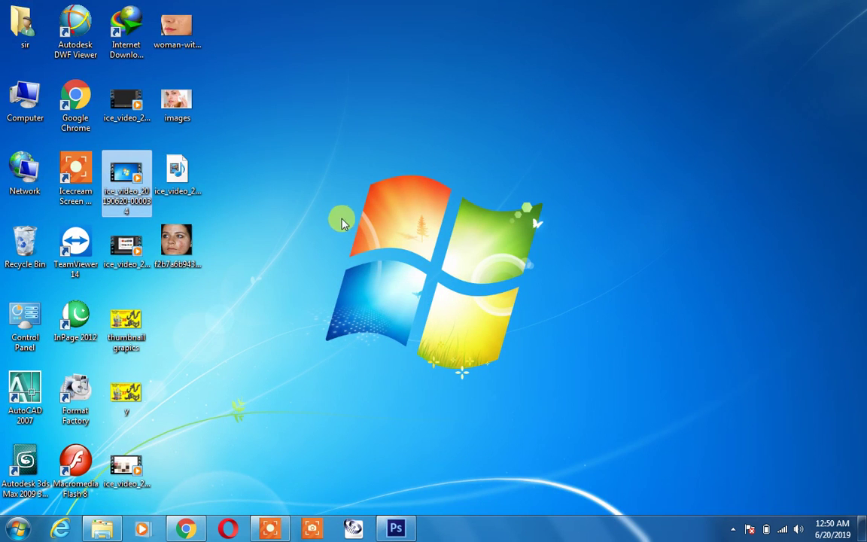
{"action": "left_click", "coordinate": [173, 237]}
{"action": "double_click", "coordinate": [173, 237]}
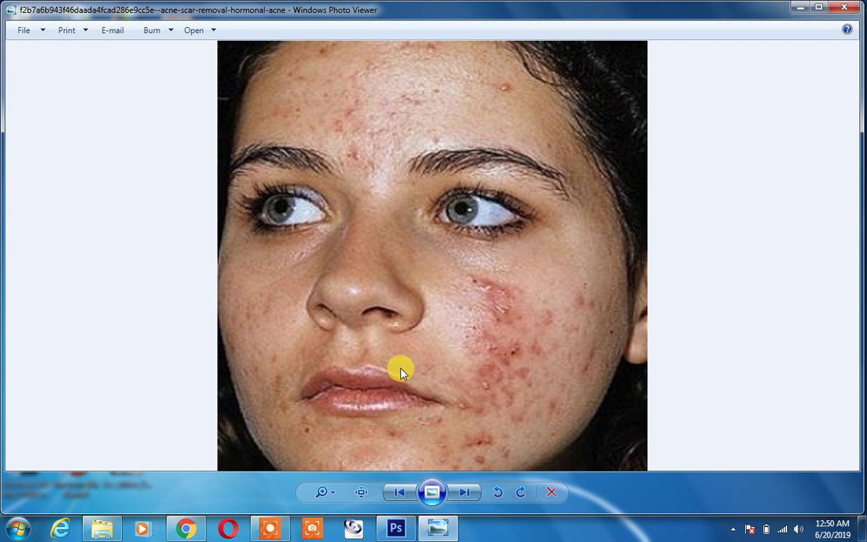
{"action": "left_click", "coordinate": [396, 528]}
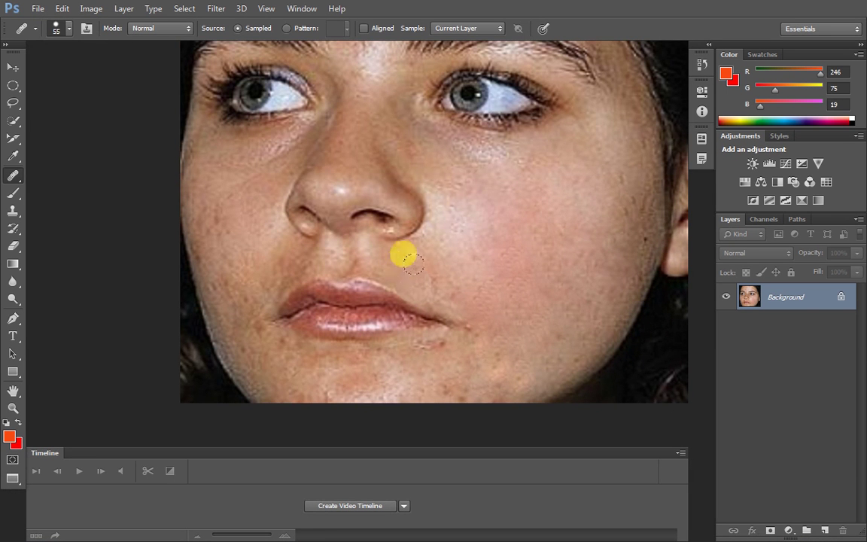
{"action": "mouse_move", "coordinate": [369, 161]}
{"action": "left_mouse_down"}
{"action": "mouse_move", "coordinate": [374, 334]}
{"action": "mouse_move", "coordinate": [383, 286]}
{"action": "mouse_move", "coordinate": [368, 62]}
{"action": "mouse_move", "coordinate": [314, 91]}
{"action": "left_mouse_up"}
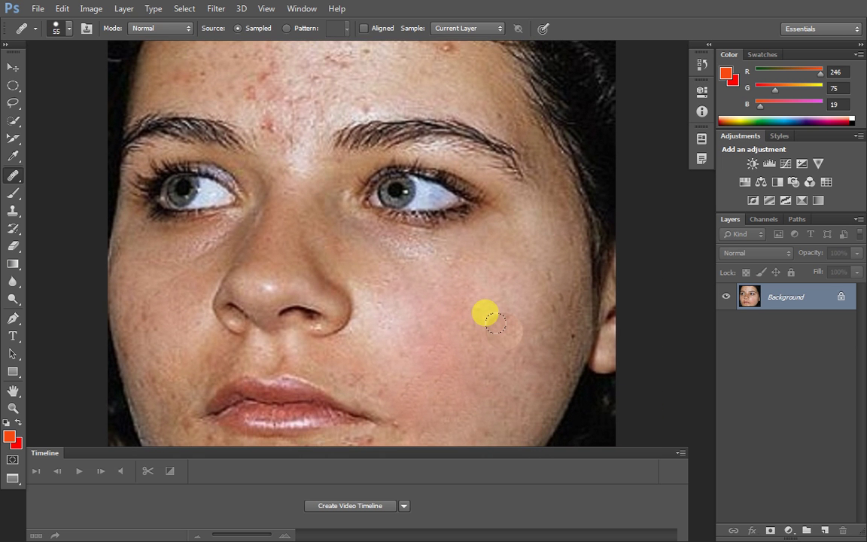
{"action": "left_click_drag", "start_coordinate": [444, 345], "coordinate": [449, 306]}
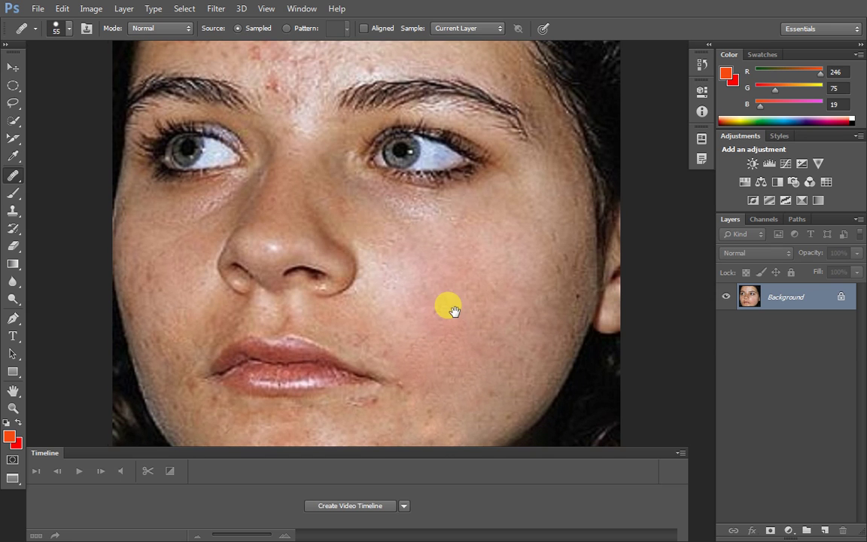
{"action": "left_click", "coordinate": [13, 176]}
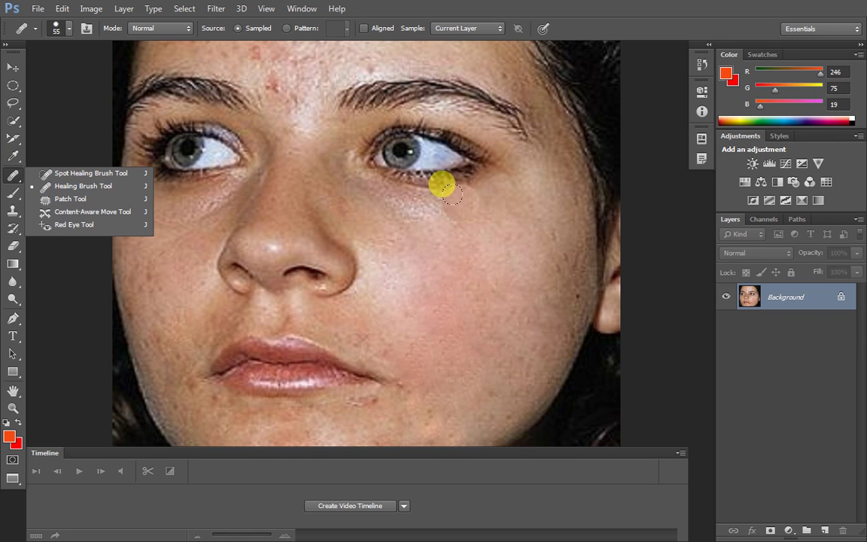
{"action": "left_click", "coordinate": [446, 233]}
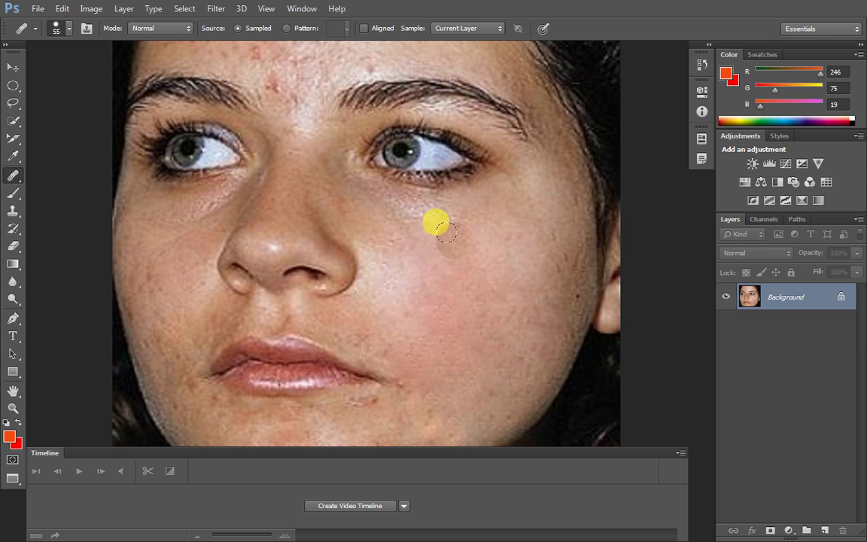